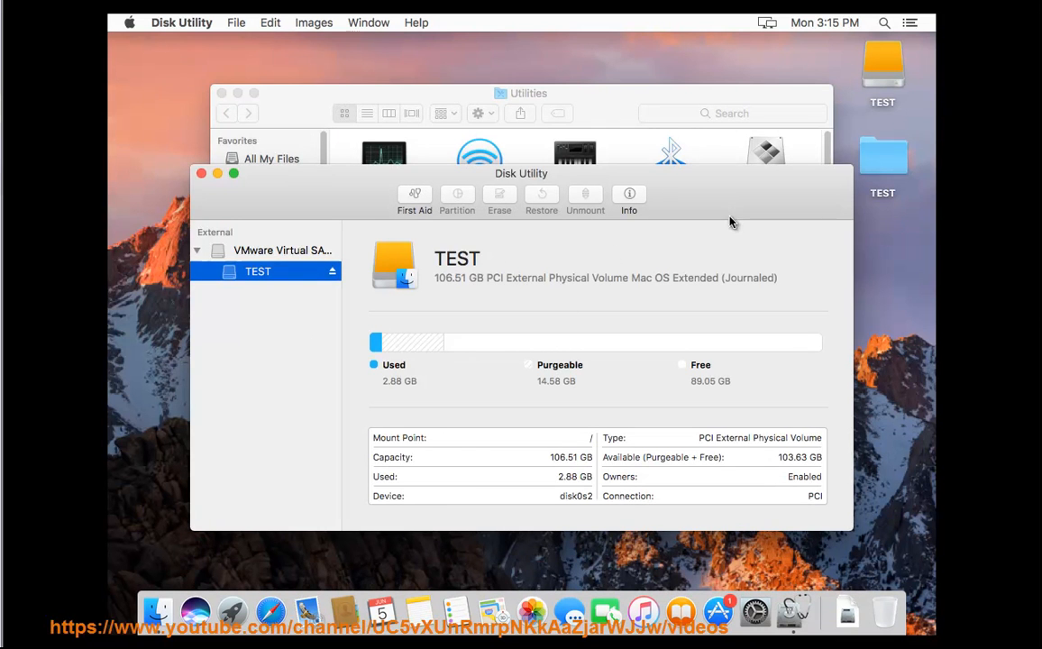
# Step: Bring up First Aid for the TEST volume and decline running it
pyautogui.moveTo(712, 190); pyautogui.dragTo(722, 128)
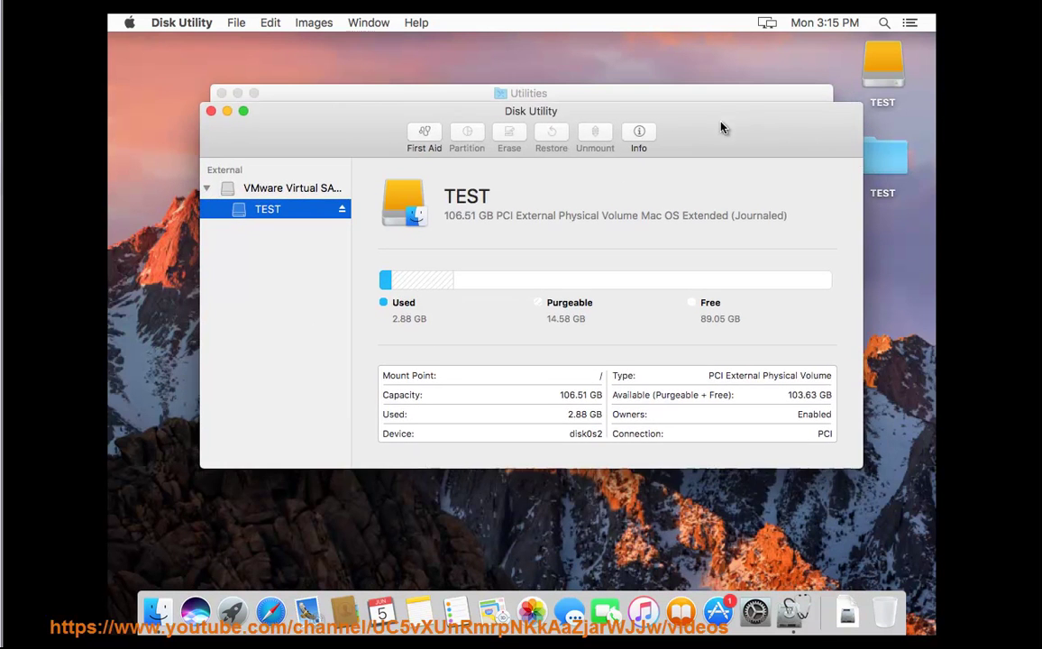
pyautogui.click(424, 135)
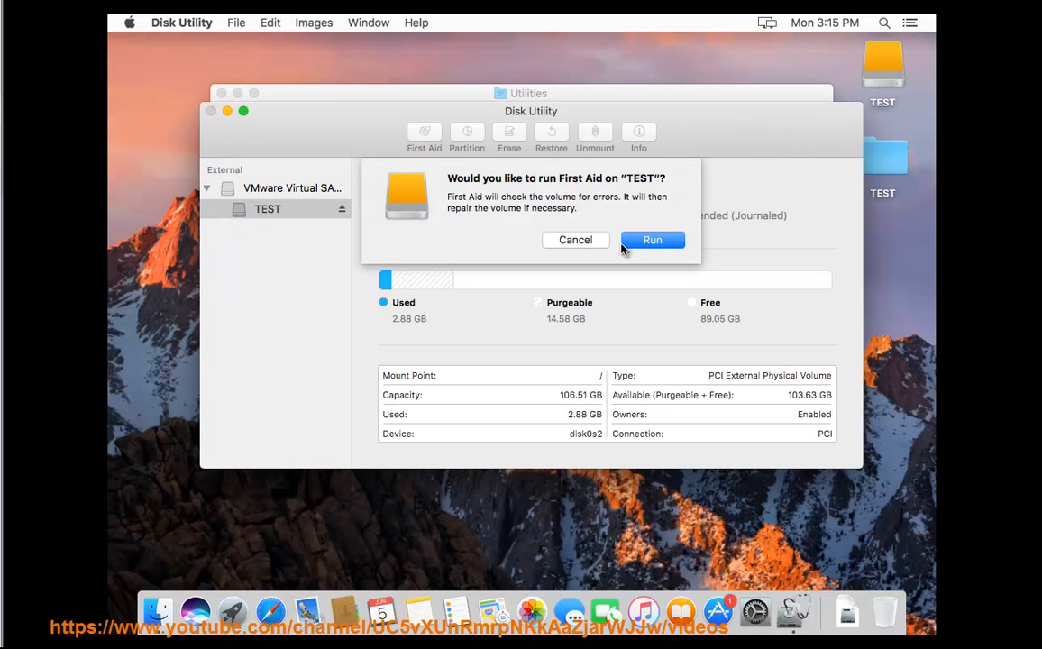
pyautogui.click(566, 239)
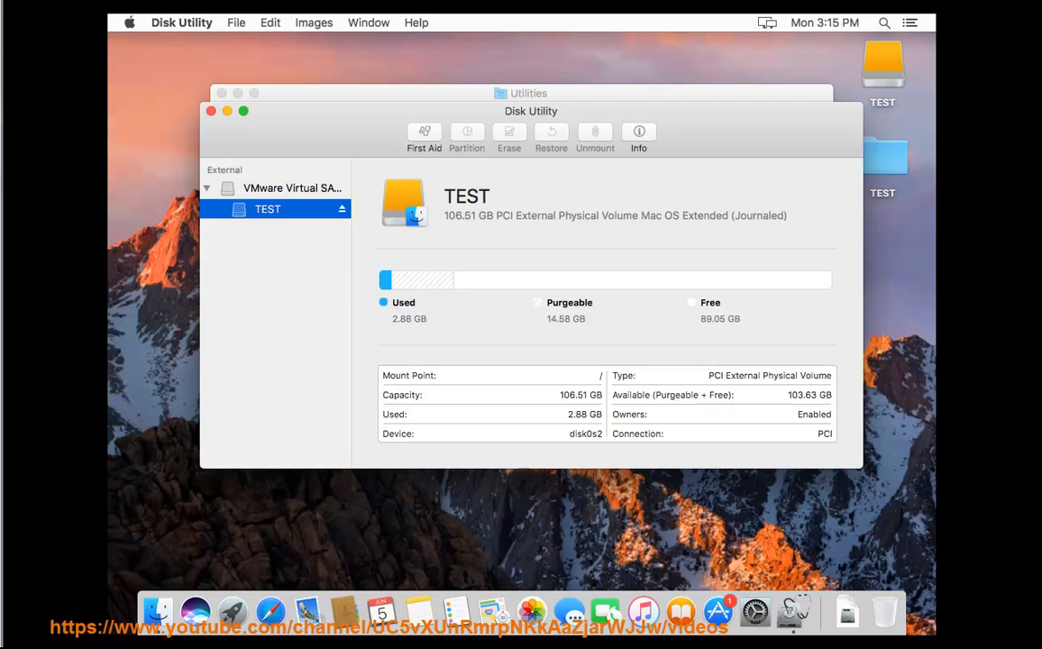
# Step: Request First Aid on TEST again while pausing and resuming the guide's read-aloud
pyautogui.click(419, 131)
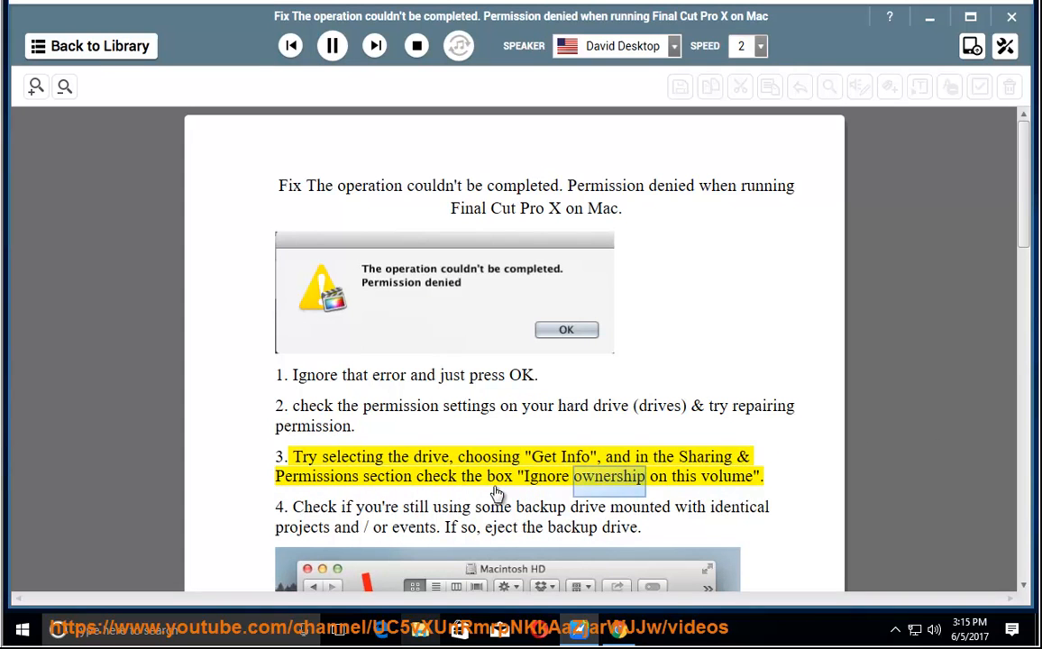
pyautogui.click(331, 46)
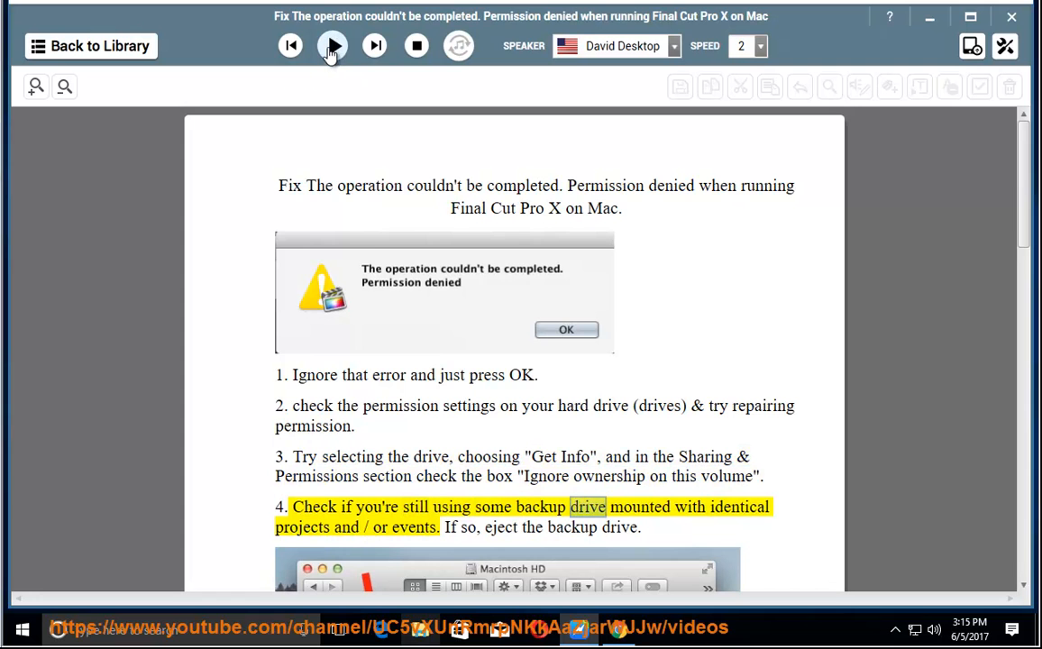
pyautogui.click(331, 46)
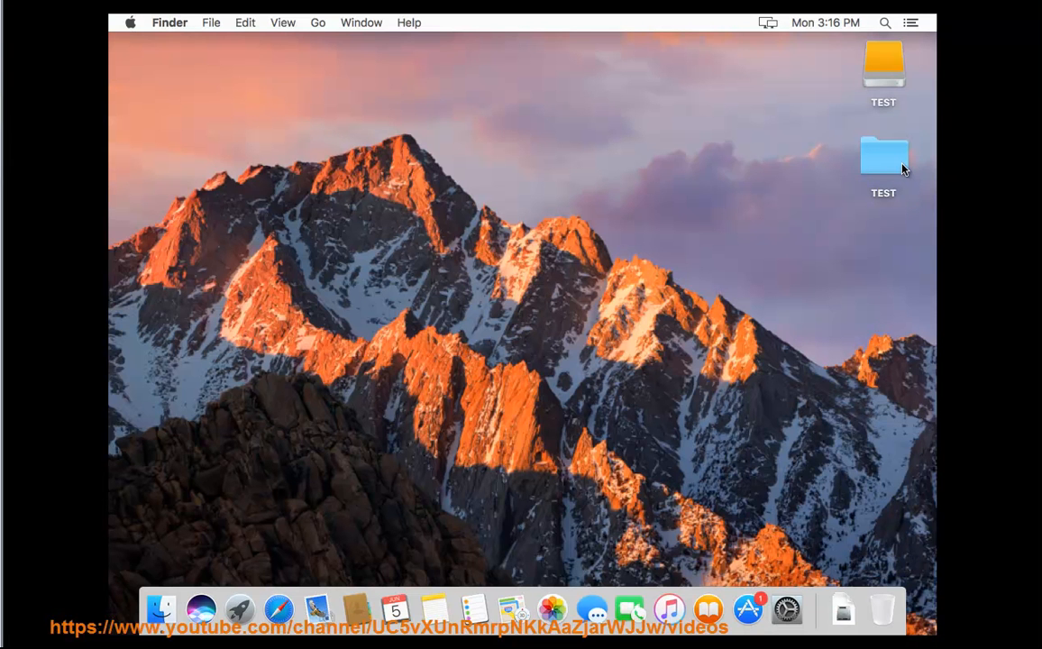
# Step: Get Info on the TEST folder from its desktop context menu
pyautogui.rightClick(883, 169)
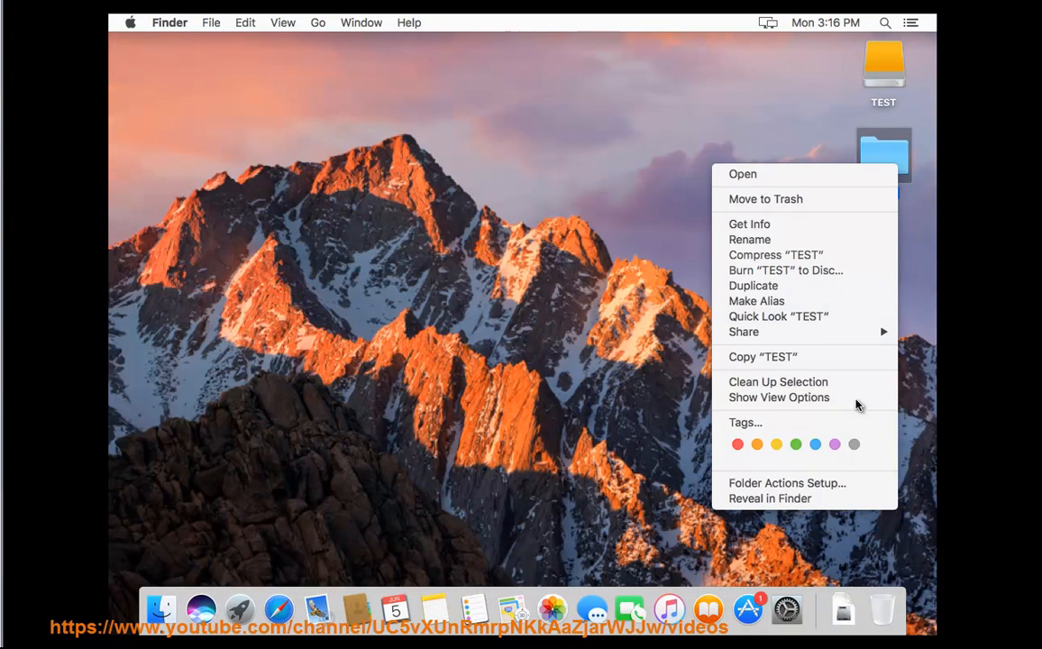
pyautogui.click(749, 223)
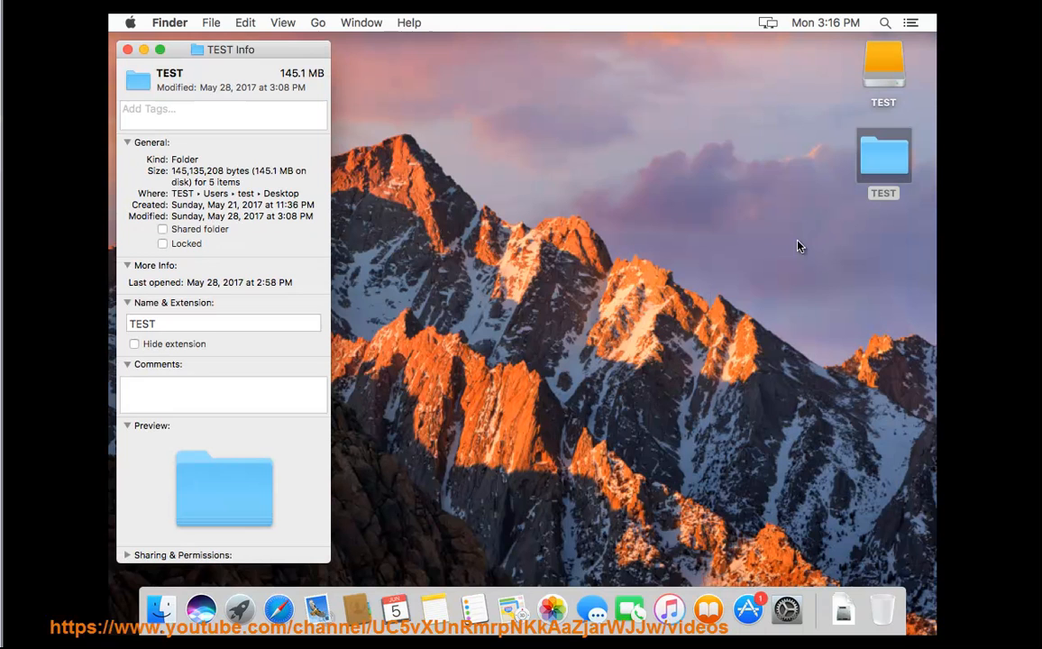
# Step: Expand Sharing & Permissions and select the test, everyone and wheel entries, all Read & Write
pyautogui.click(127, 555)
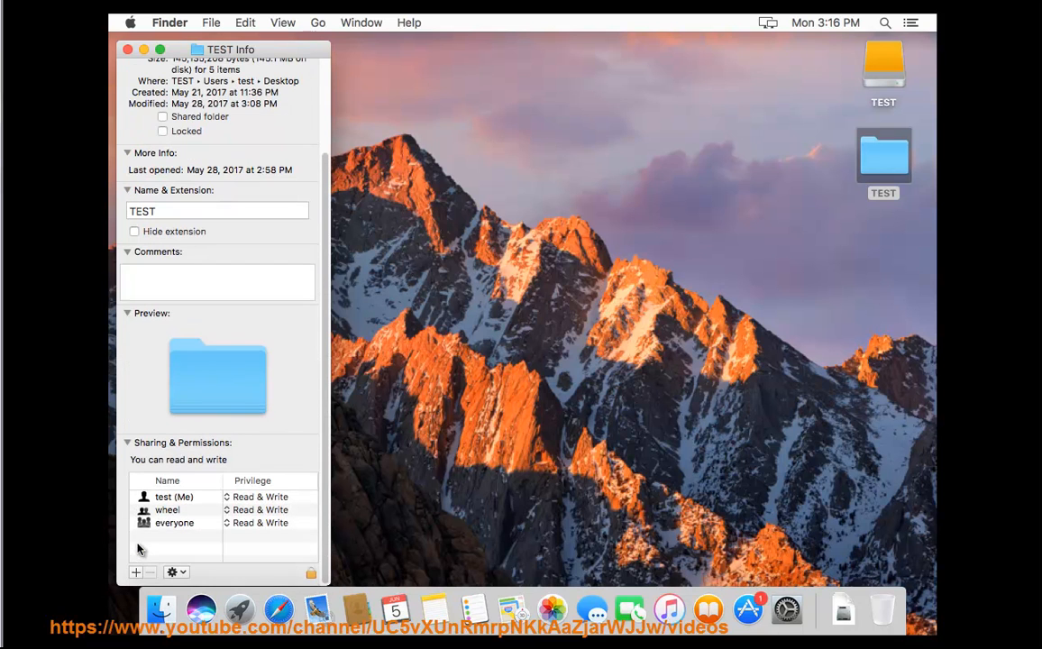
pyautogui.click(169, 498)
pyautogui.click(174, 525)
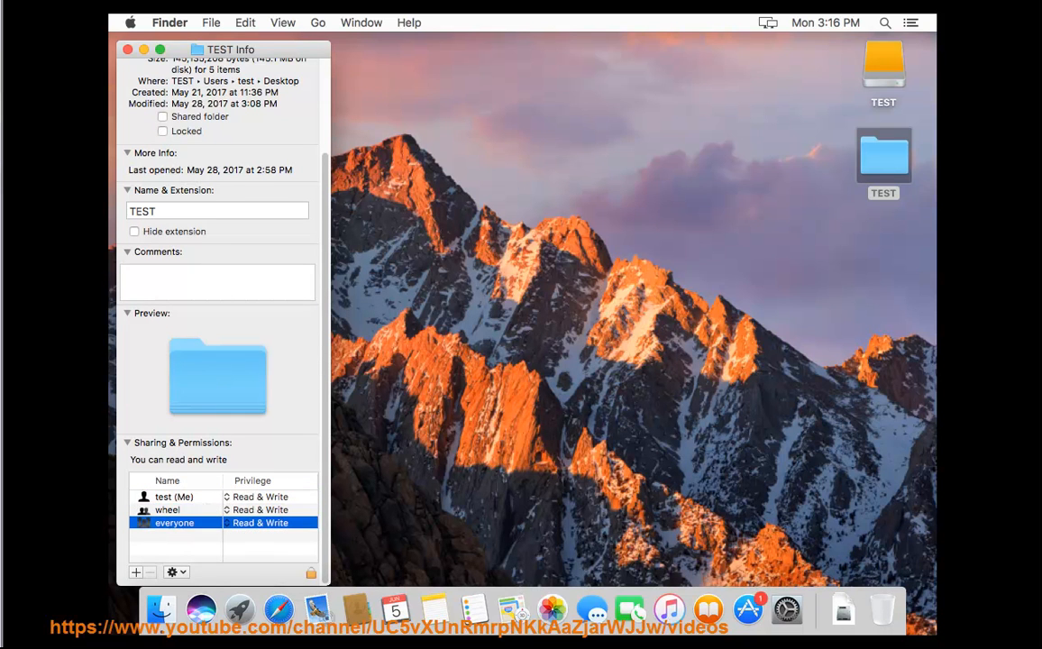
pyautogui.click(168, 510)
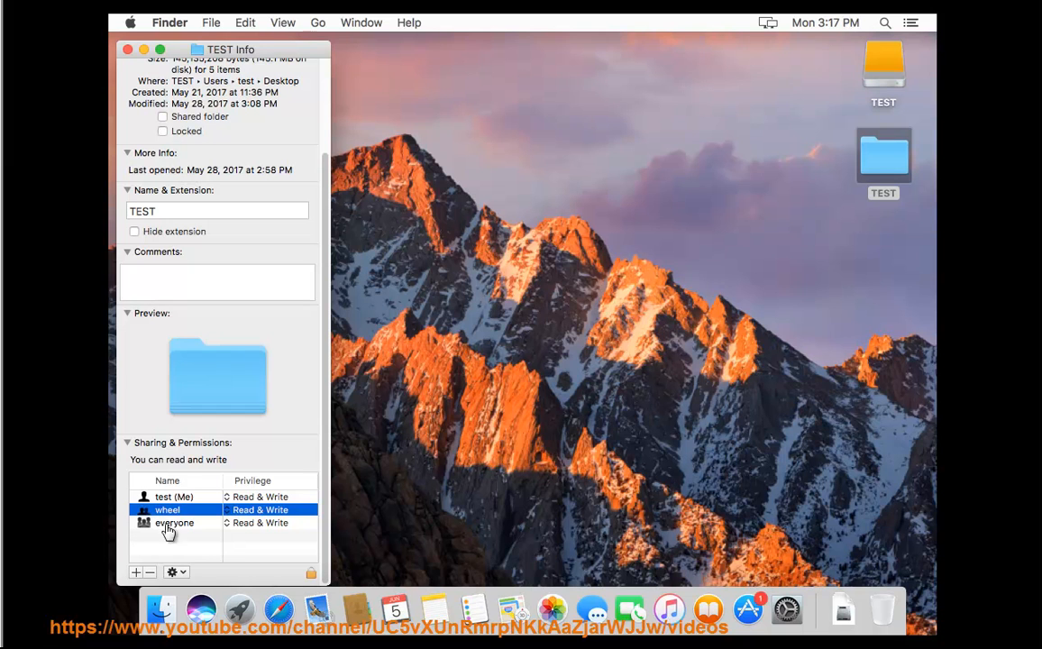